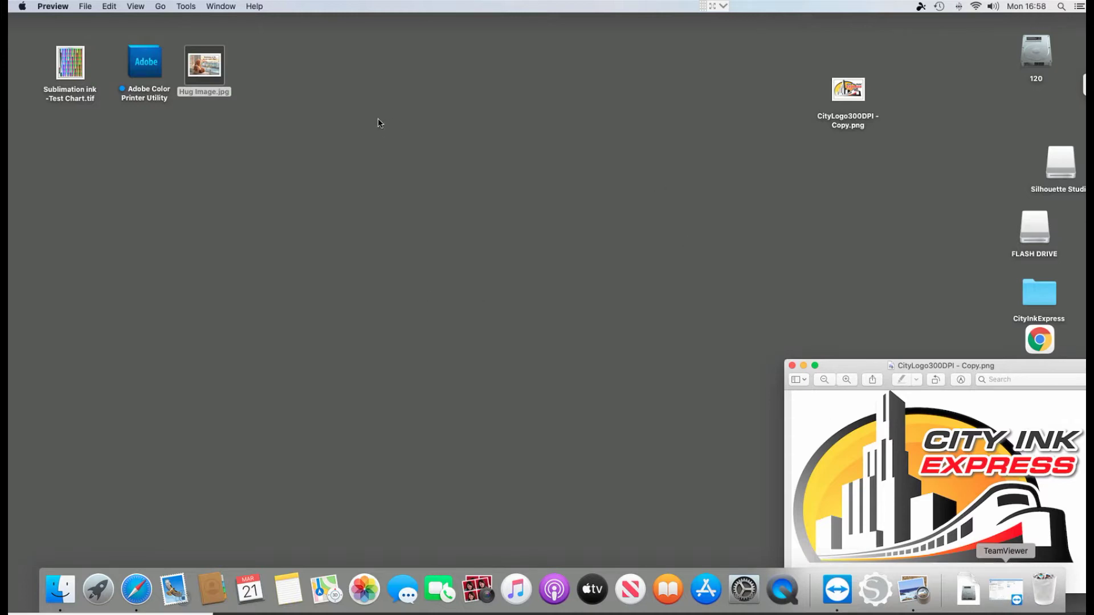
# Step: Open Hug Image.jpg from the desktop in Preview and bring up its print dialog
pyautogui.doubleClick(190, 61)
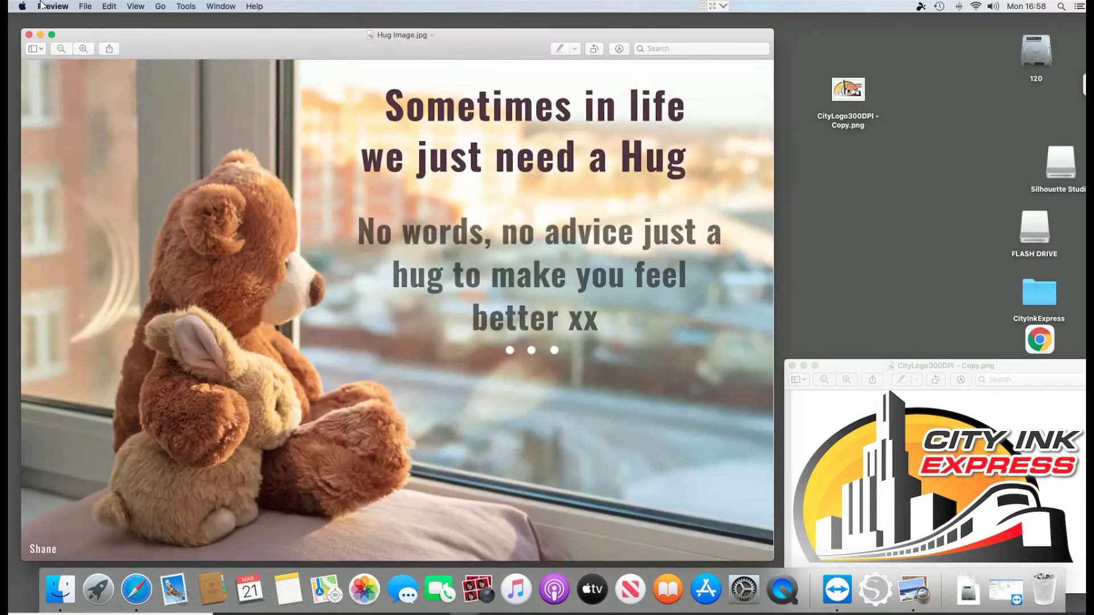
pyautogui.click(85, 6)
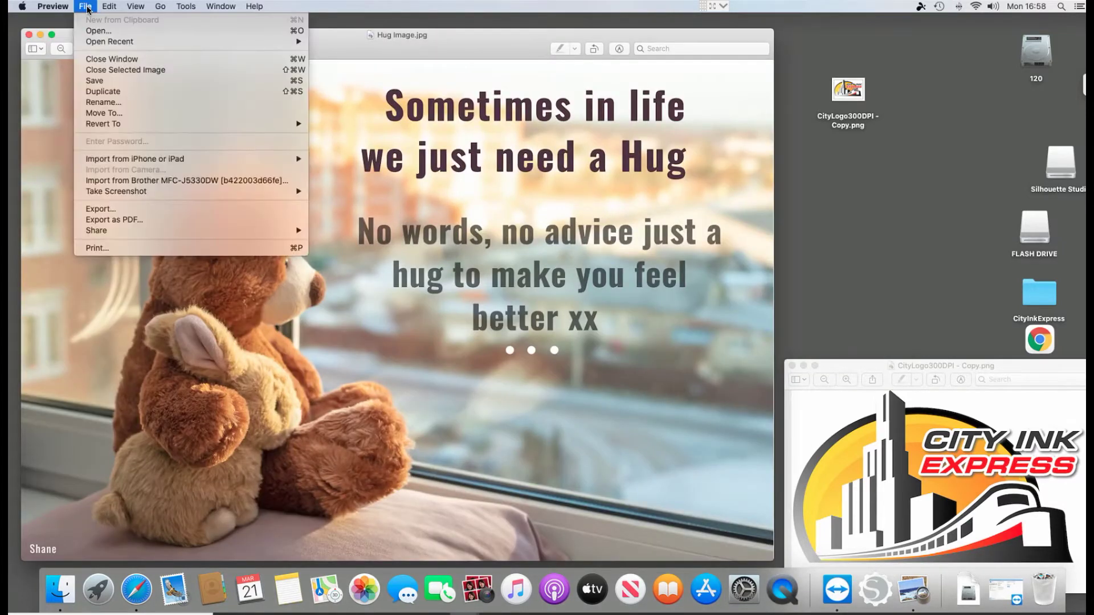
pyautogui.click(95, 251)
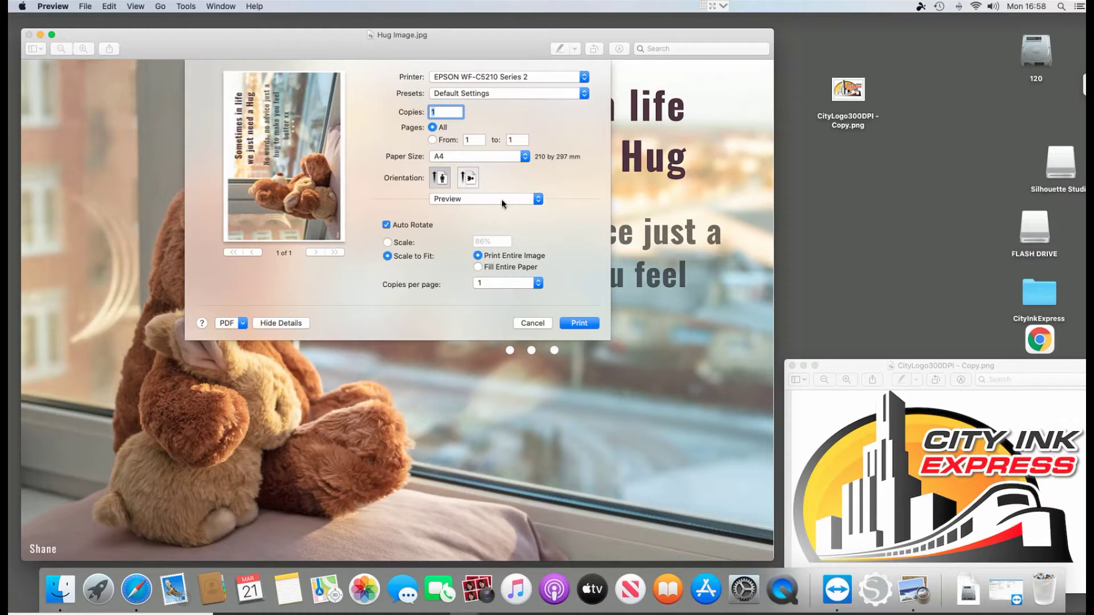
# Step: Set the colour matching to ColorSync with the custom profile Mac_Epson_WF-C5210_CityInkExpress_SubPaper_Cer.icm
pyautogui.click(485, 199)
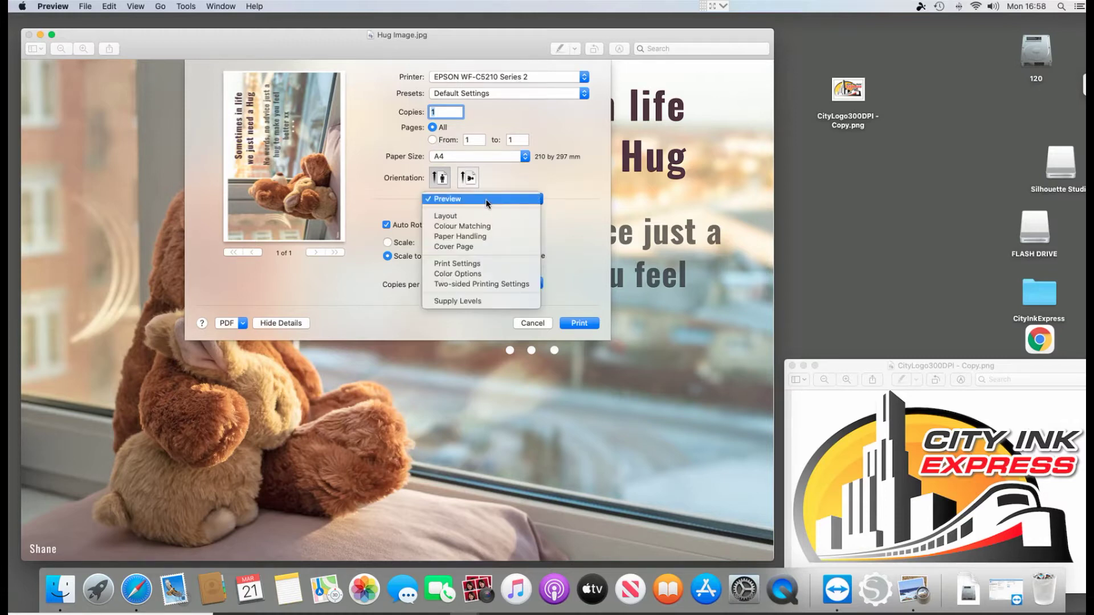
pyautogui.click(468, 226)
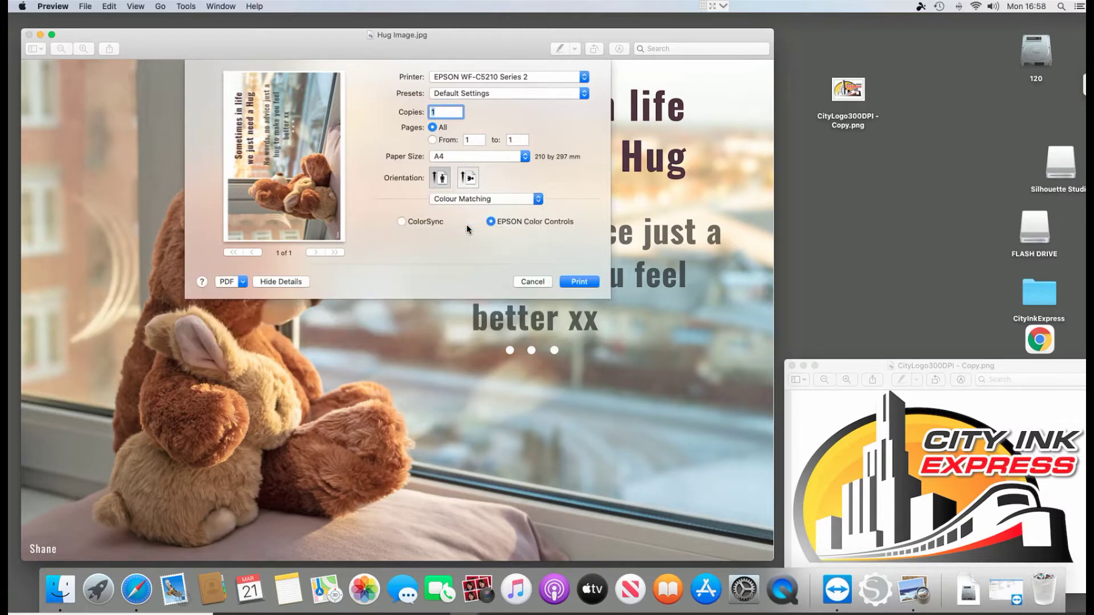
pyautogui.click(421, 222)
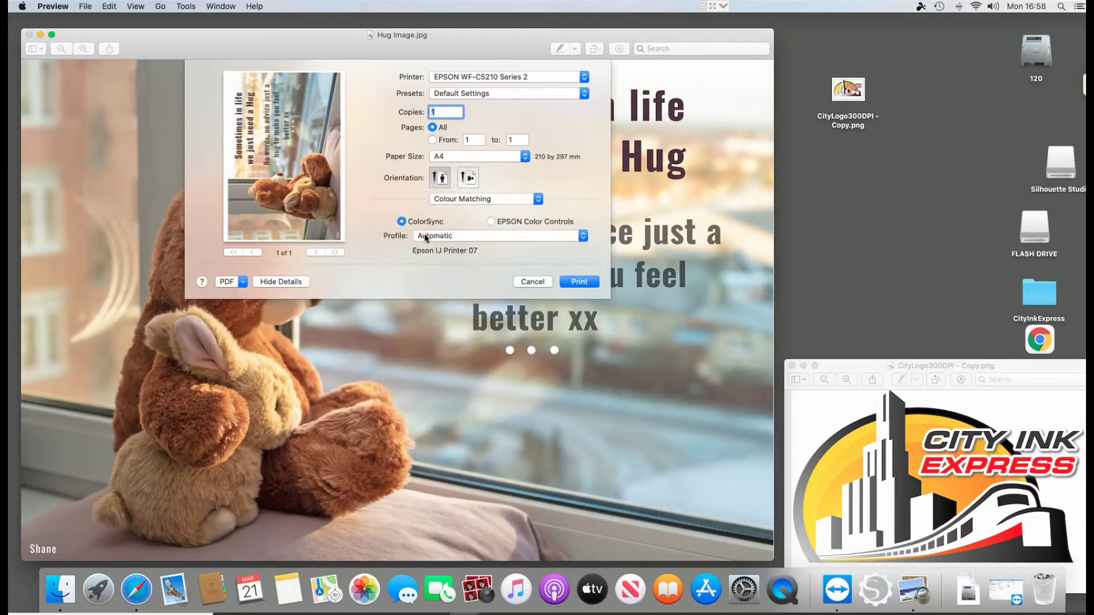
pyautogui.click(426, 236)
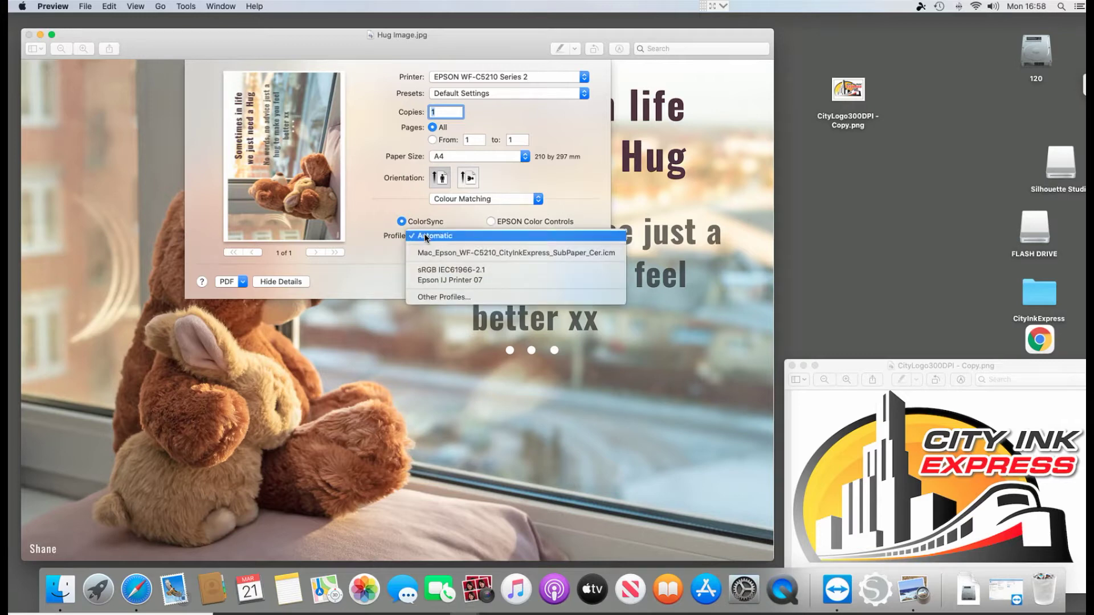
pyautogui.click(427, 300)
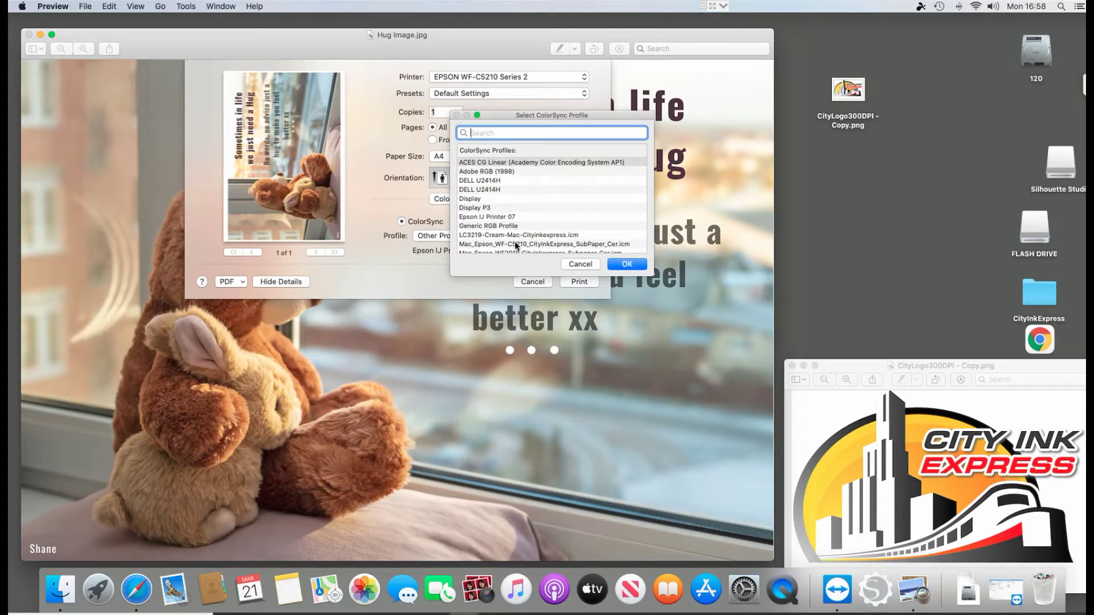
pyautogui.click(516, 244)
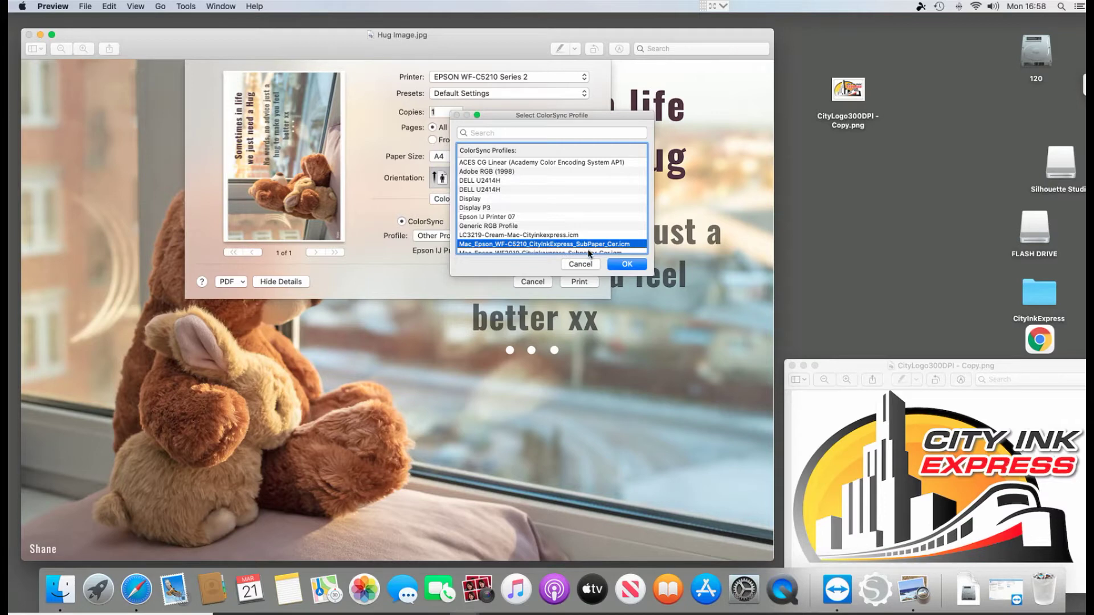
pyautogui.click(626, 264)
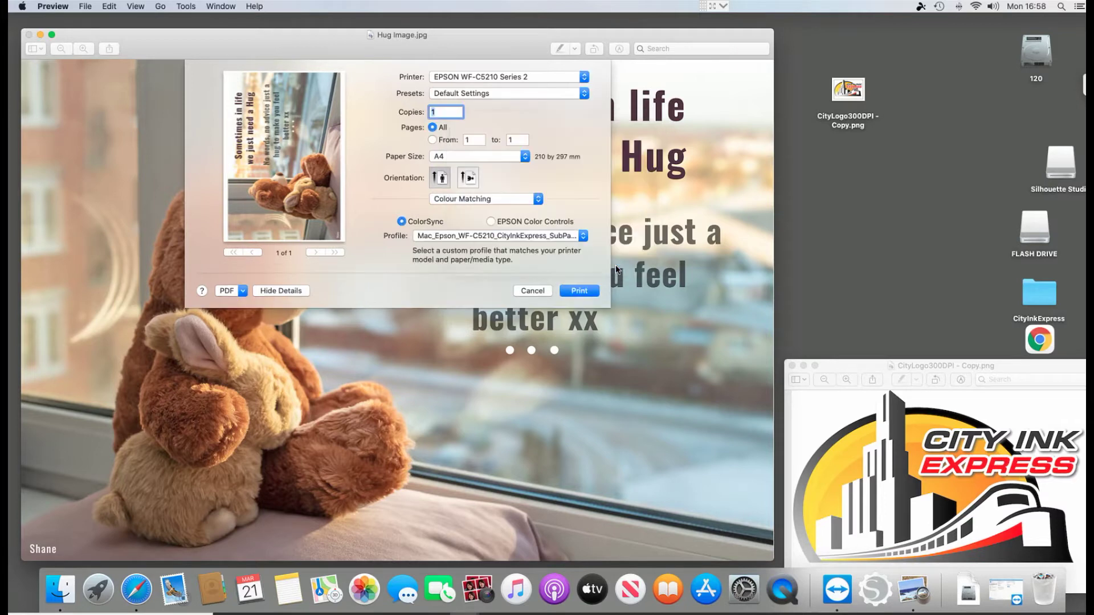
# Step: Look through the available paper sizes, keeping A4, and set the print quality to Fine
pyautogui.click(470, 157)
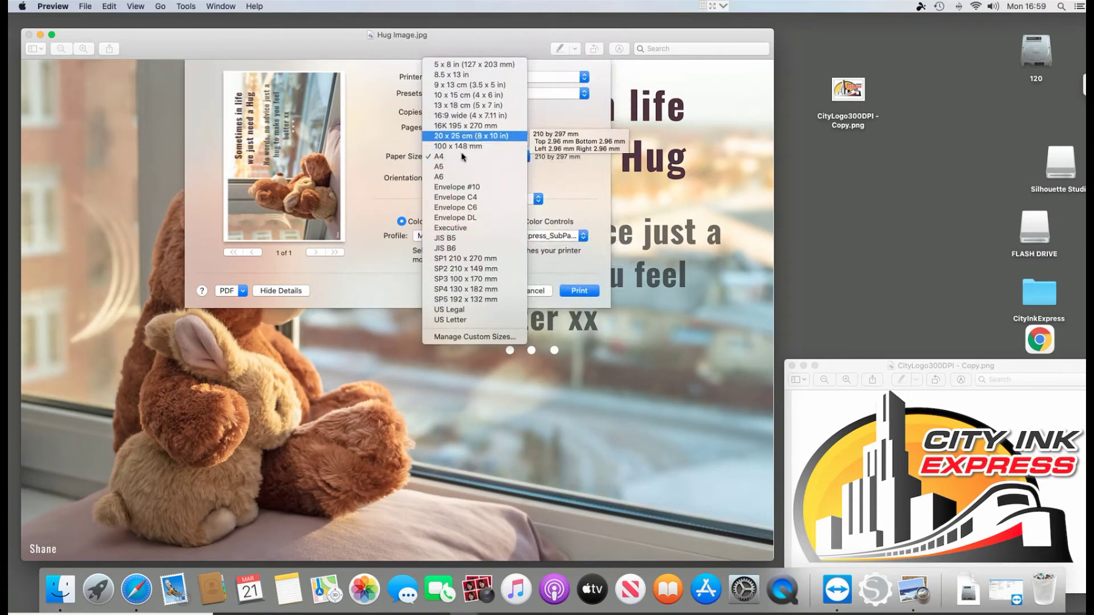
pyautogui.click(559, 118)
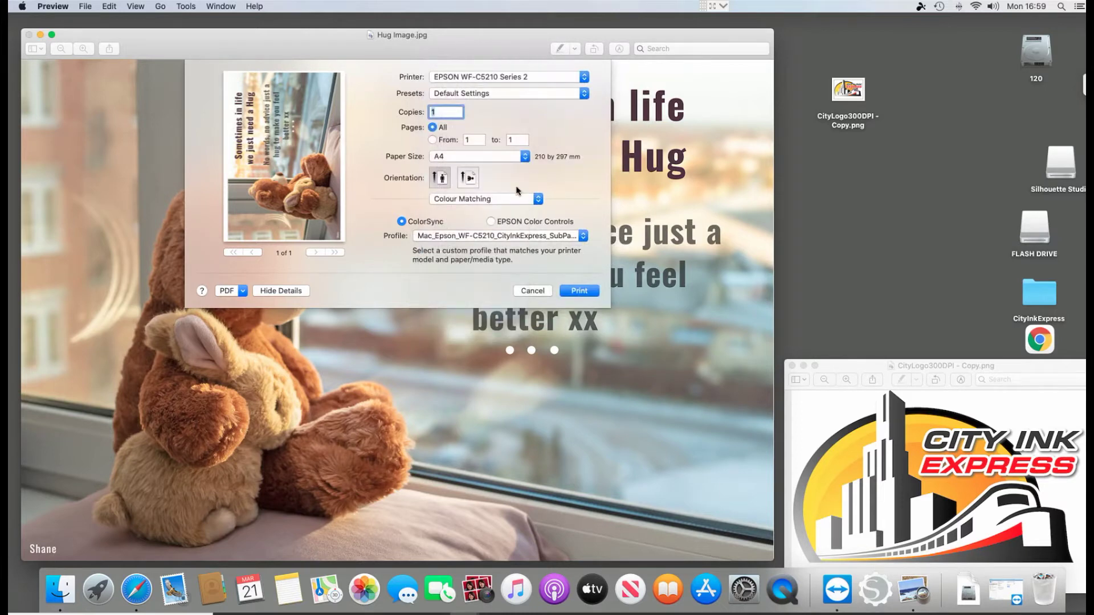
pyautogui.click(487, 200)
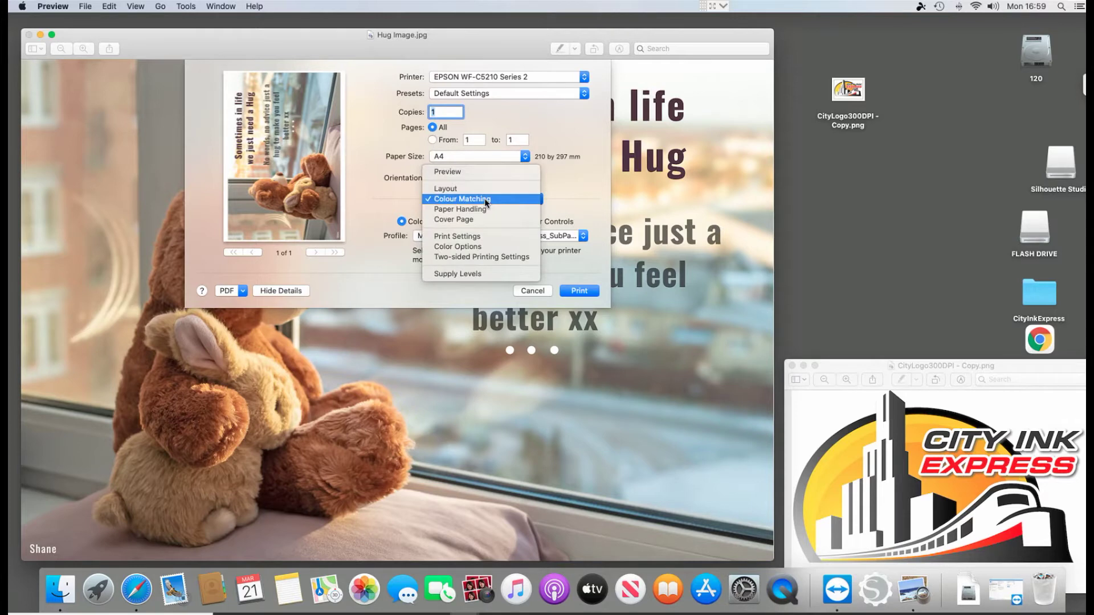
pyautogui.click(479, 236)
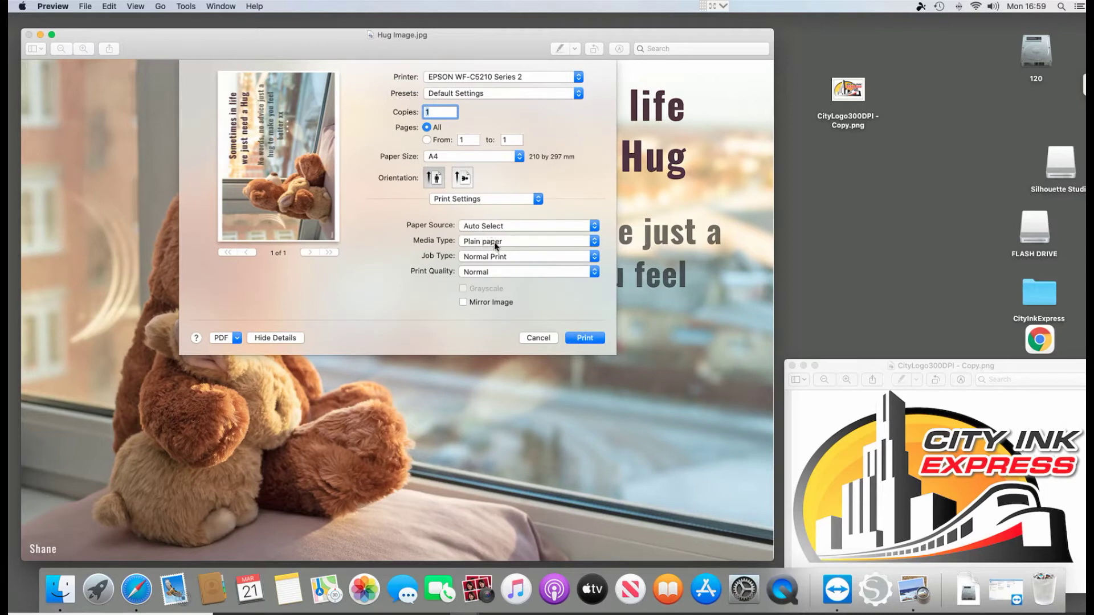
pyautogui.click(491, 274)
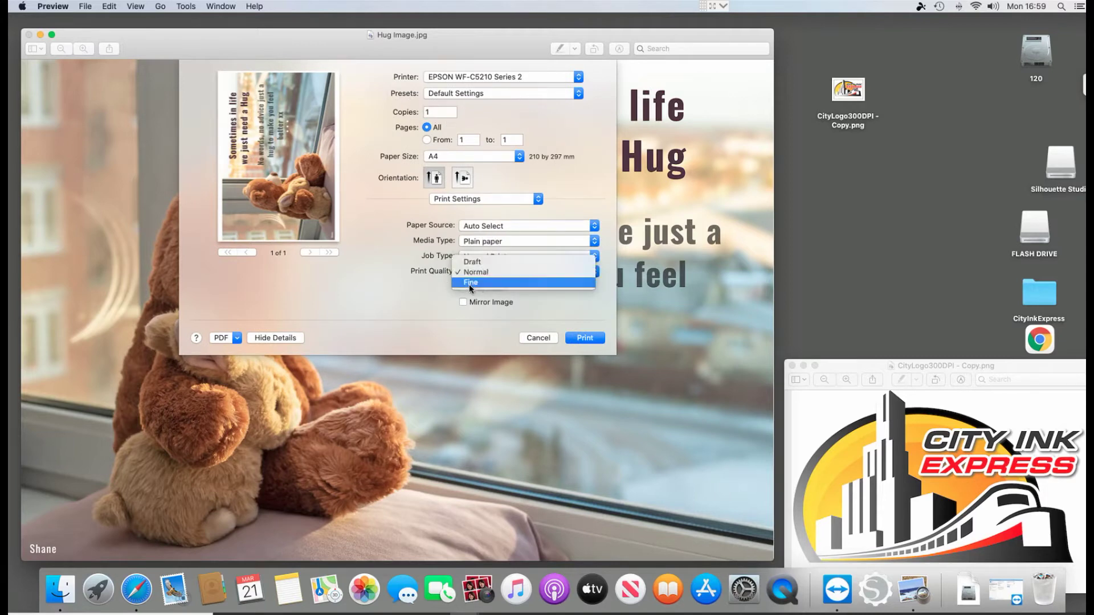
pyautogui.click(470, 282)
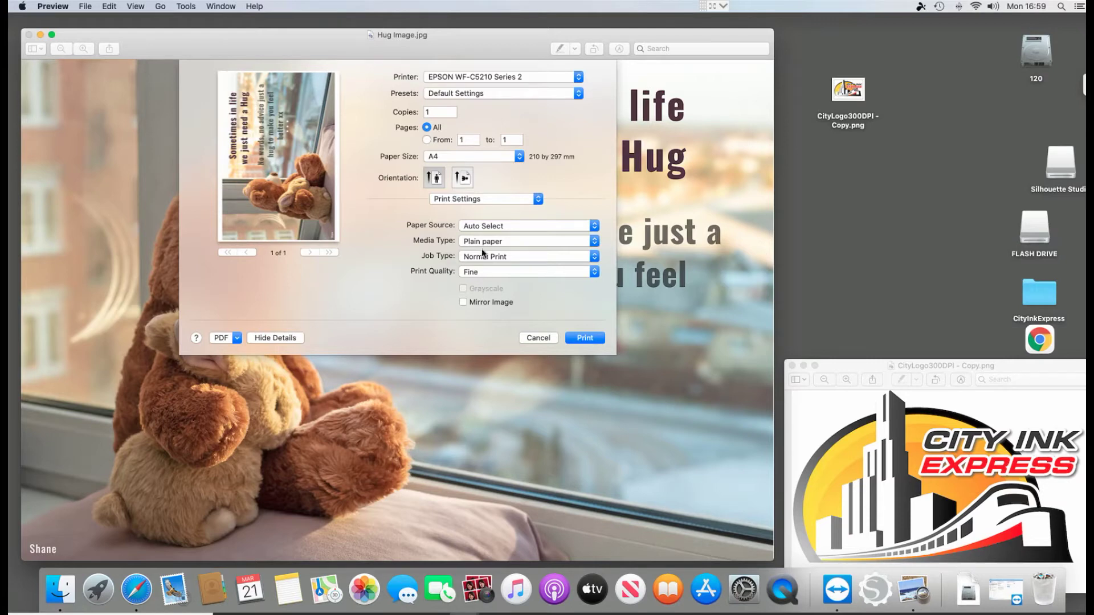
# Step: Save the current print settings as a preset named silhouette-sub-settings for this printer only, and close the image without printing
pyautogui.click(465, 100)
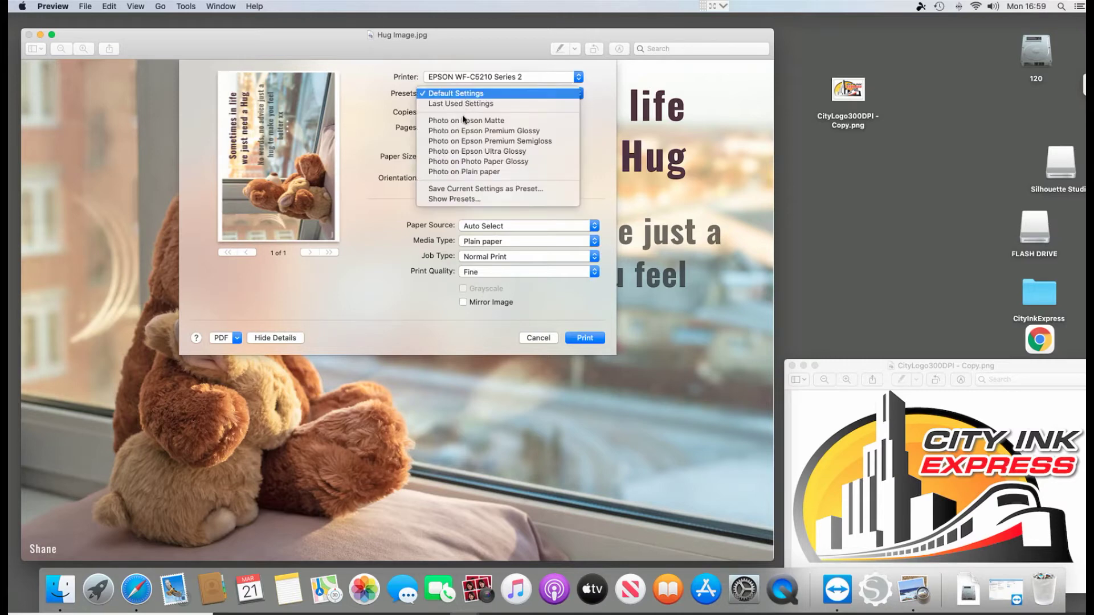
pyautogui.click(459, 189)
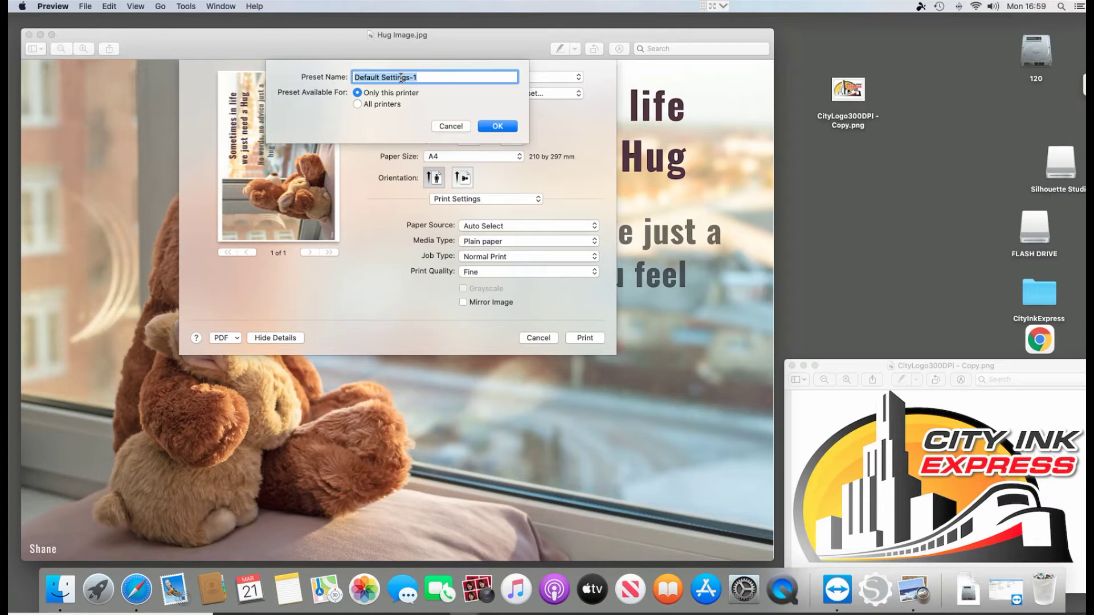
pyautogui.write('silhouette-sub-settings')
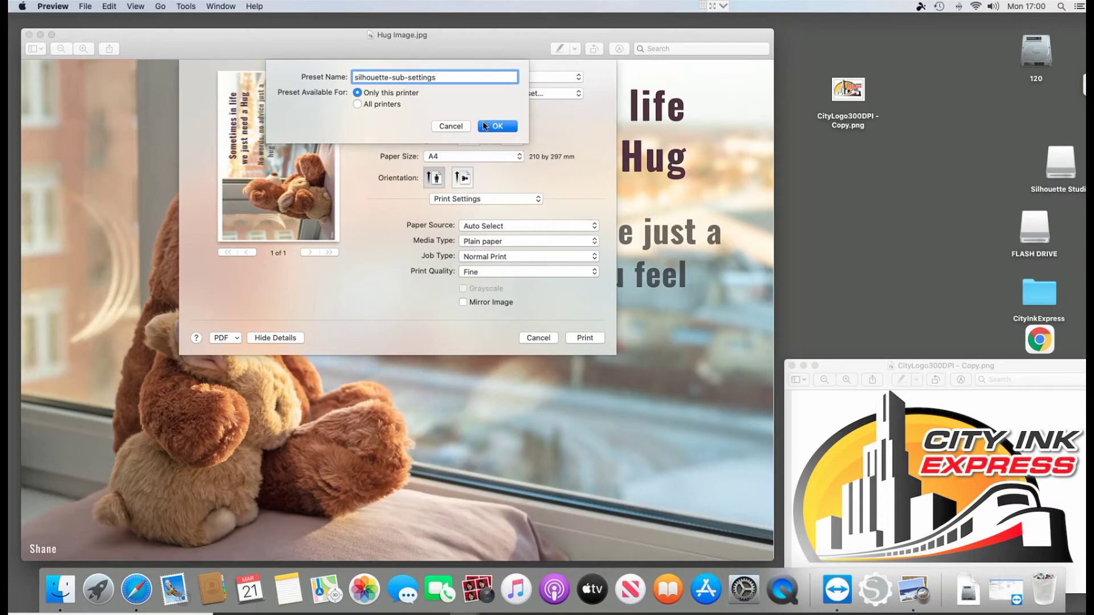
pyautogui.click(495, 129)
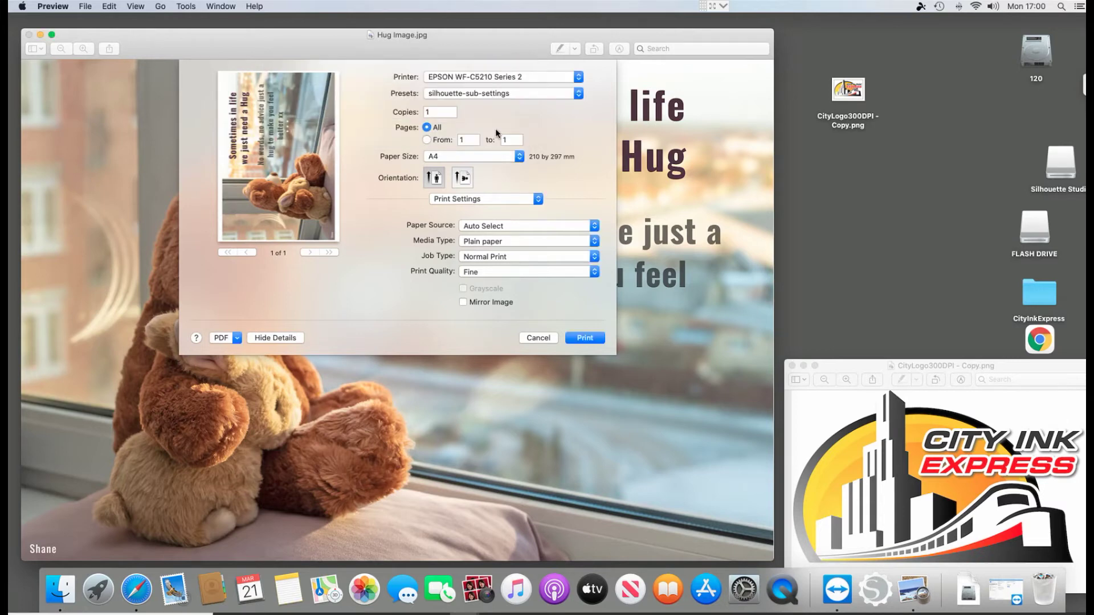
pyautogui.click(529, 341)
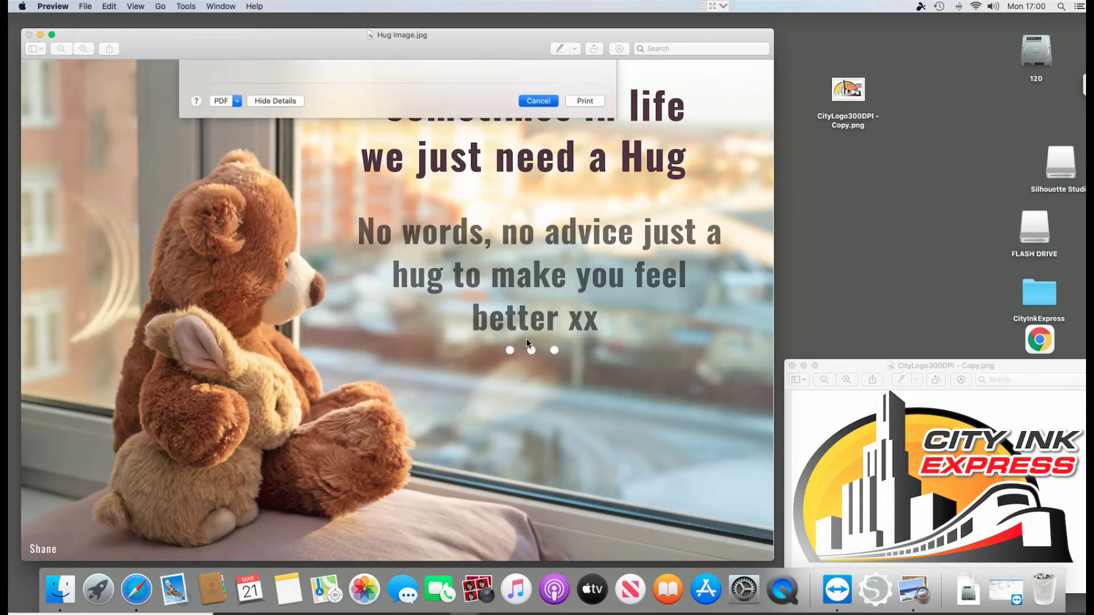
pyautogui.click(28, 34)
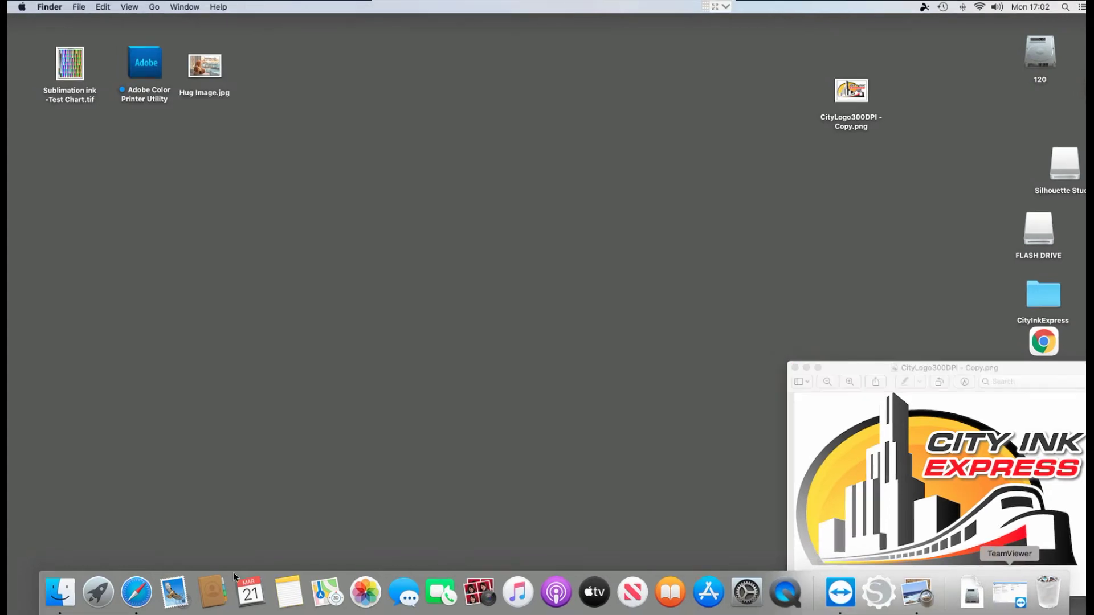
# Step: Launch Silhouette Studio, closing the stray Finder window, and open the second Hug Image document from the recovered documents
pyautogui.click(62, 593)
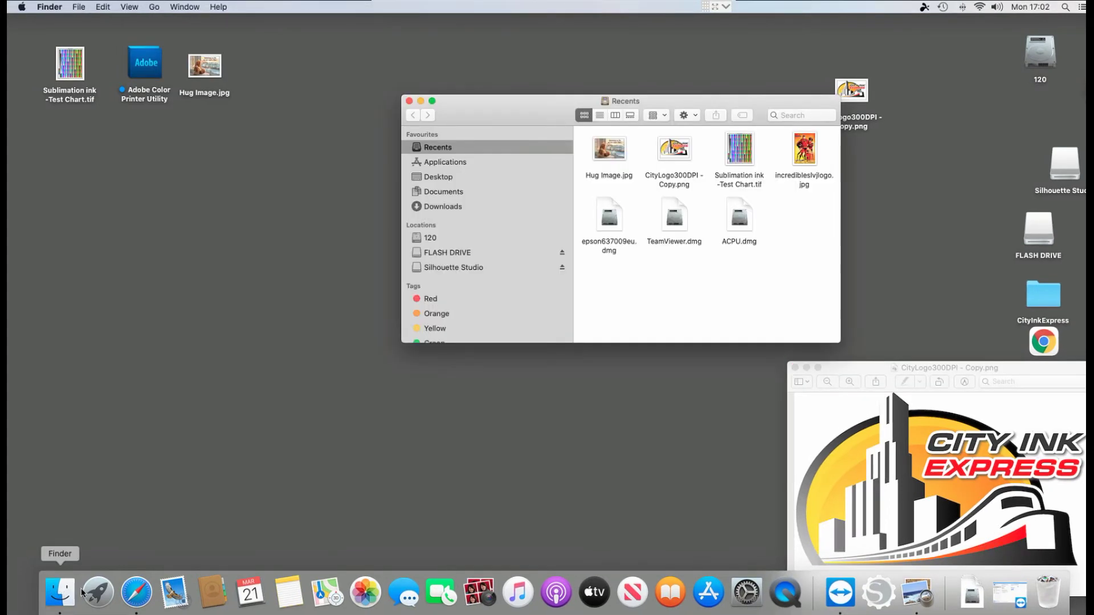
pyautogui.click(106, 593)
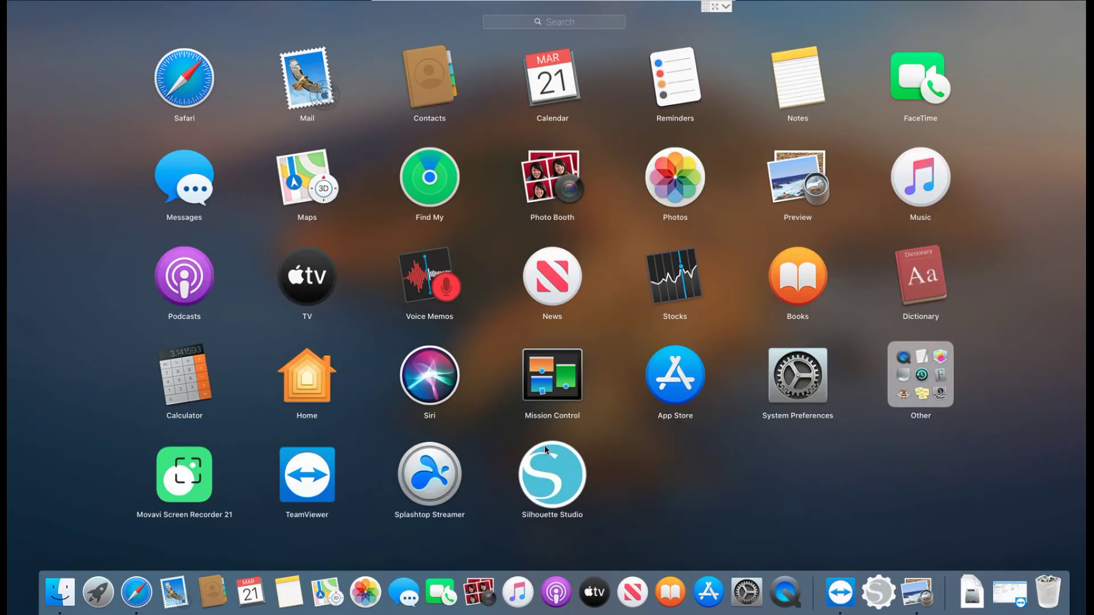
pyautogui.click(545, 462)
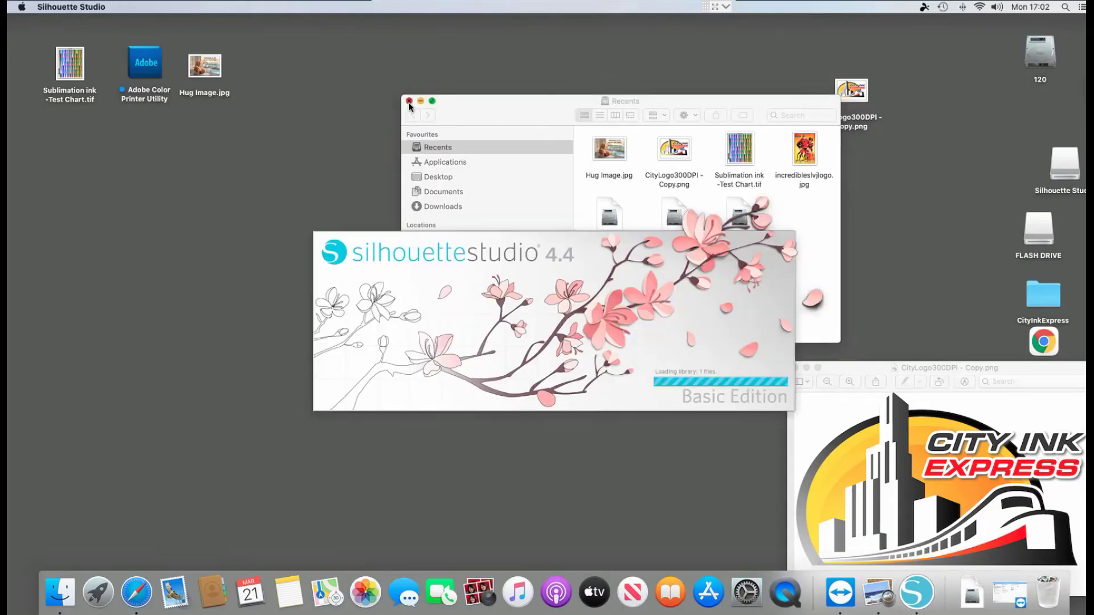
pyautogui.click(408, 101)
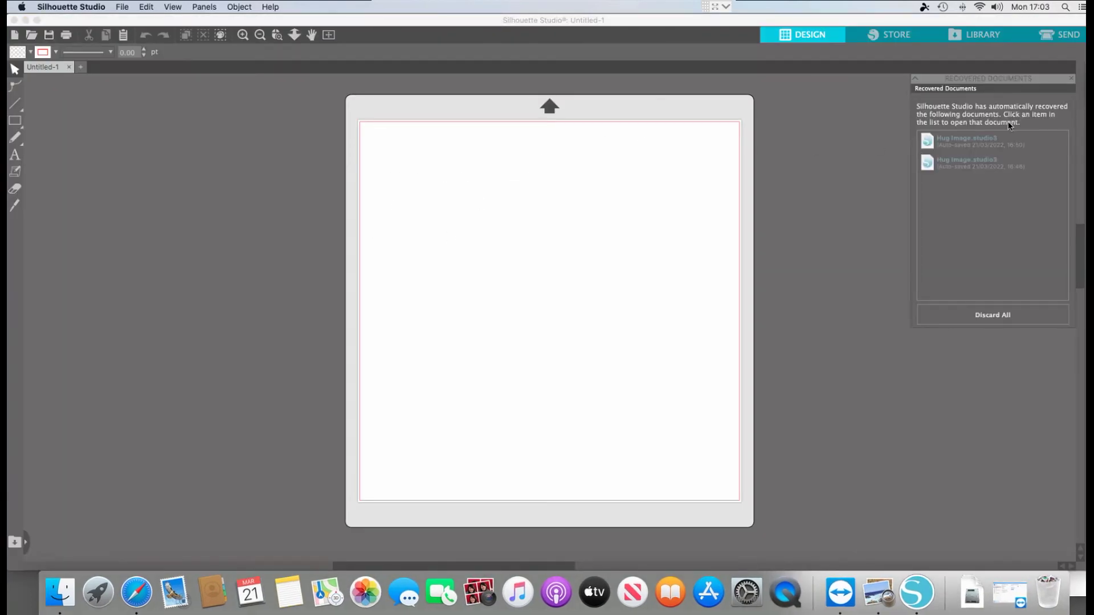
pyautogui.click(966, 160)
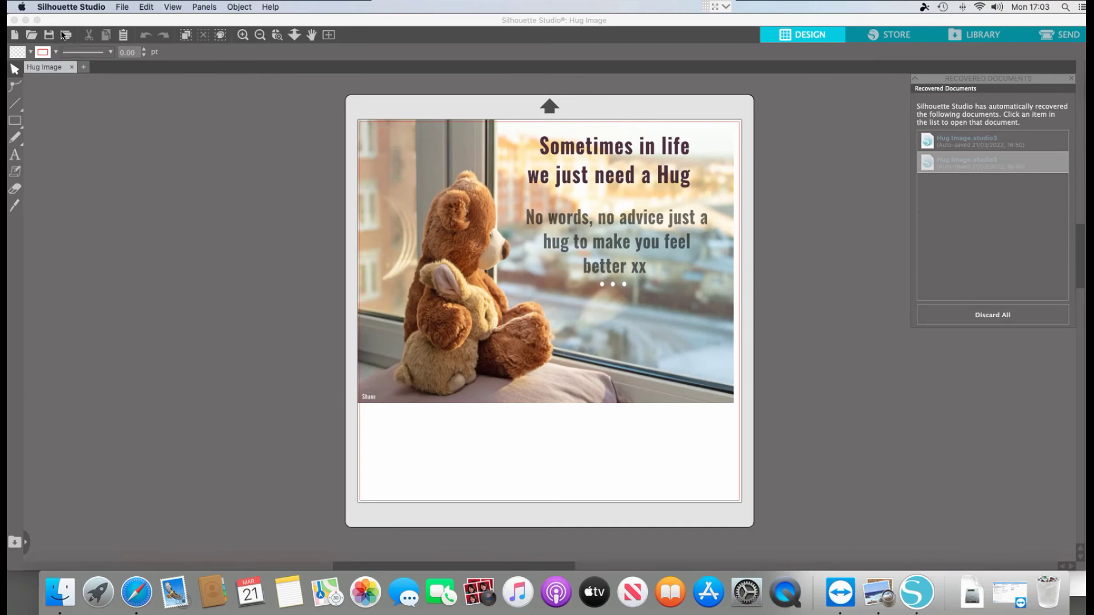
# Step: Bring up the print dialog for the Hug Image document and choose the silhouette-sub-settings preset
pyautogui.click(125, 8)
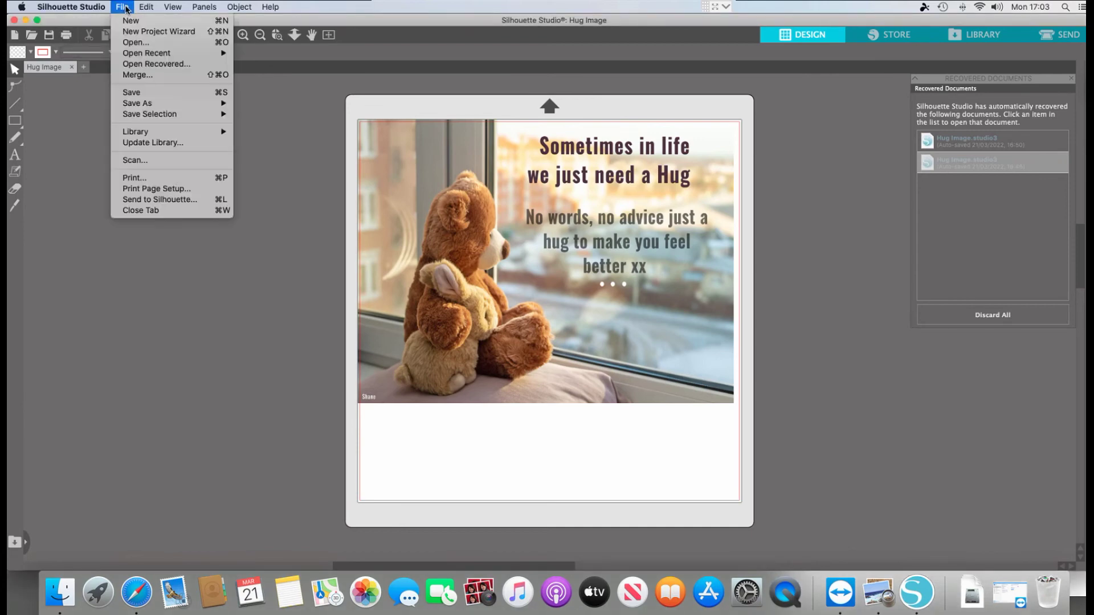
pyautogui.click(165, 181)
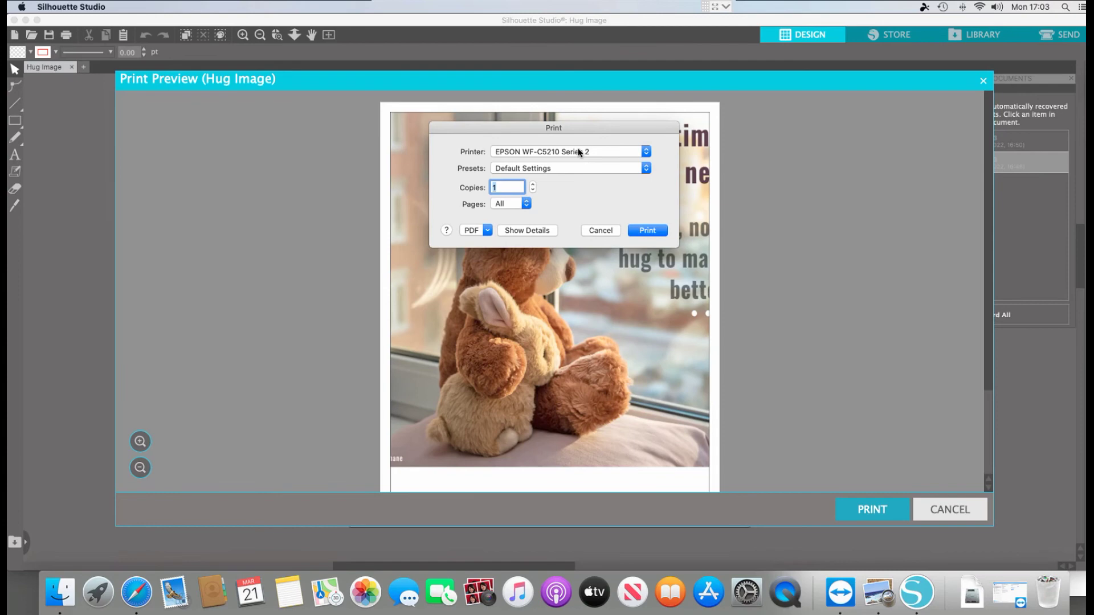
pyautogui.click(558, 170)
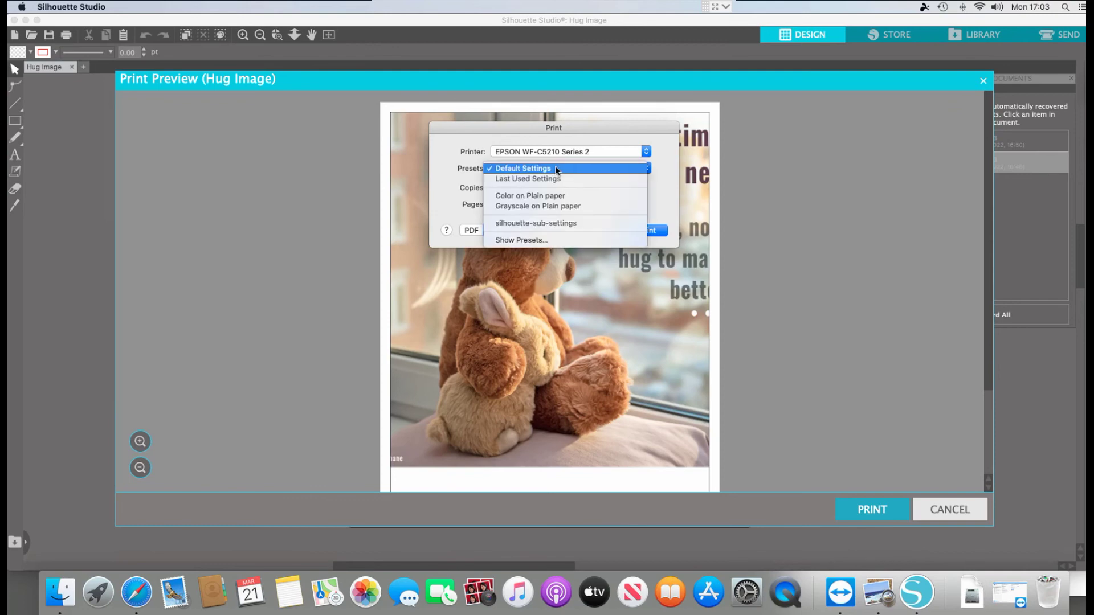
pyautogui.click(530, 240)
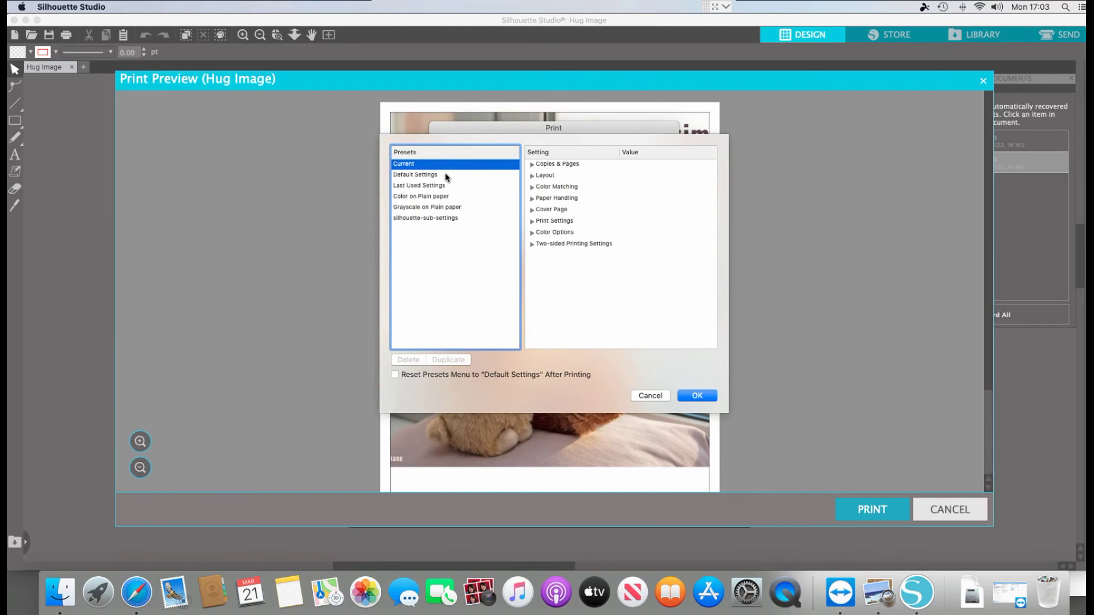
pyautogui.click(419, 218)
pyautogui.click(697, 394)
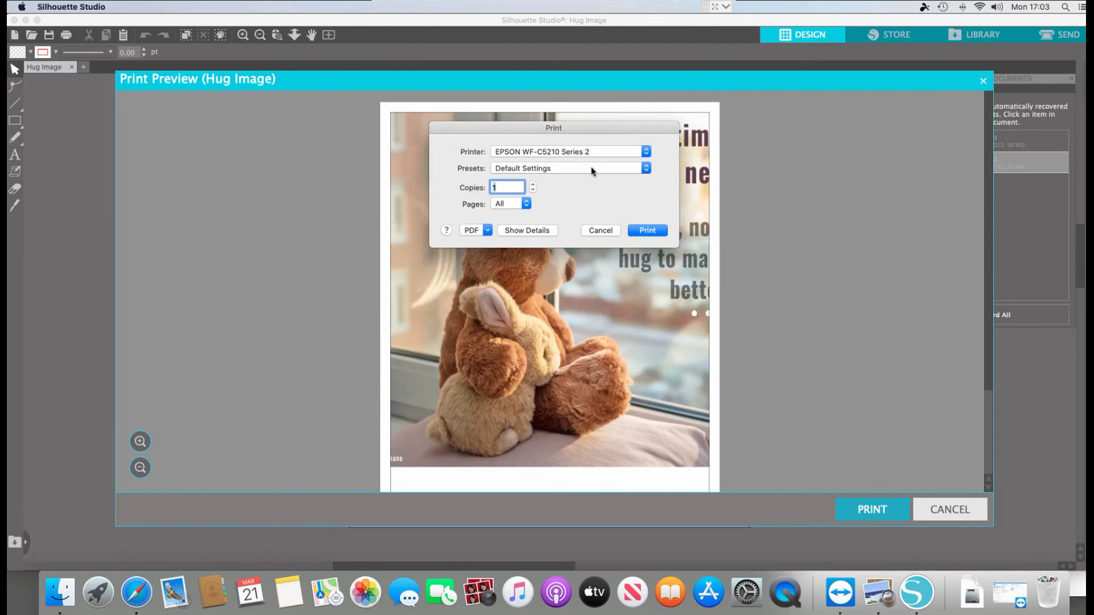
pyautogui.click(592, 169)
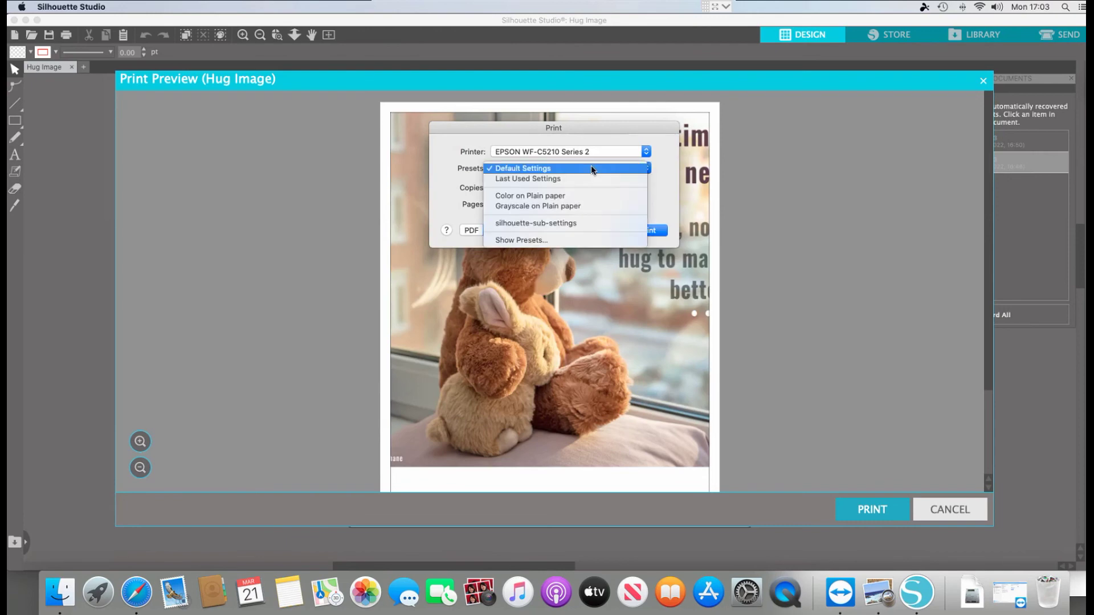
pyautogui.click(568, 224)
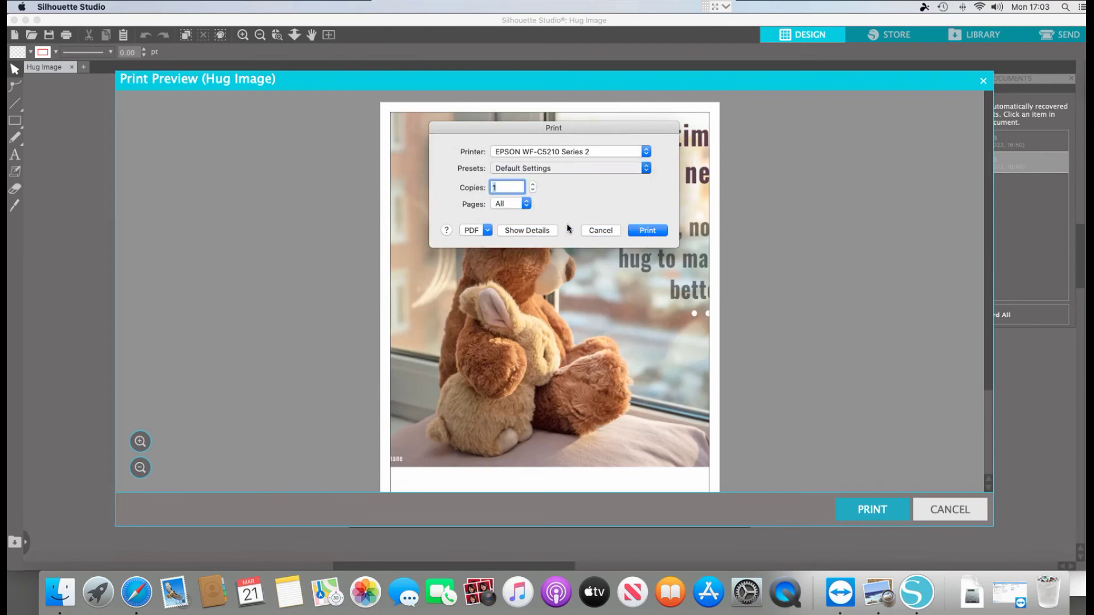